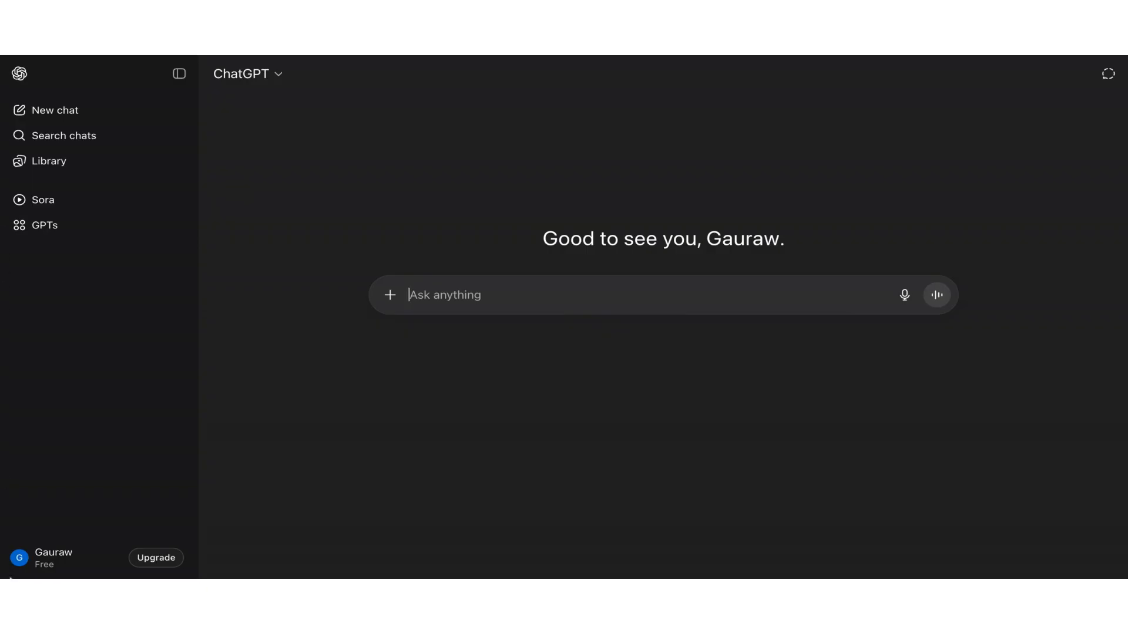
click(26, 559)
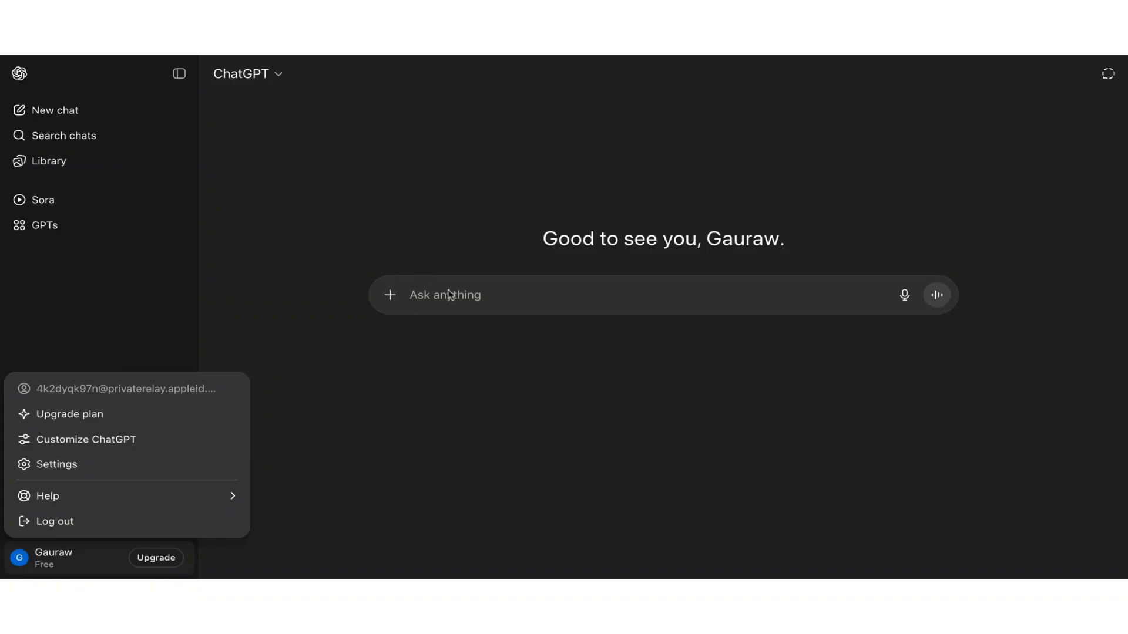
click(643, 408)
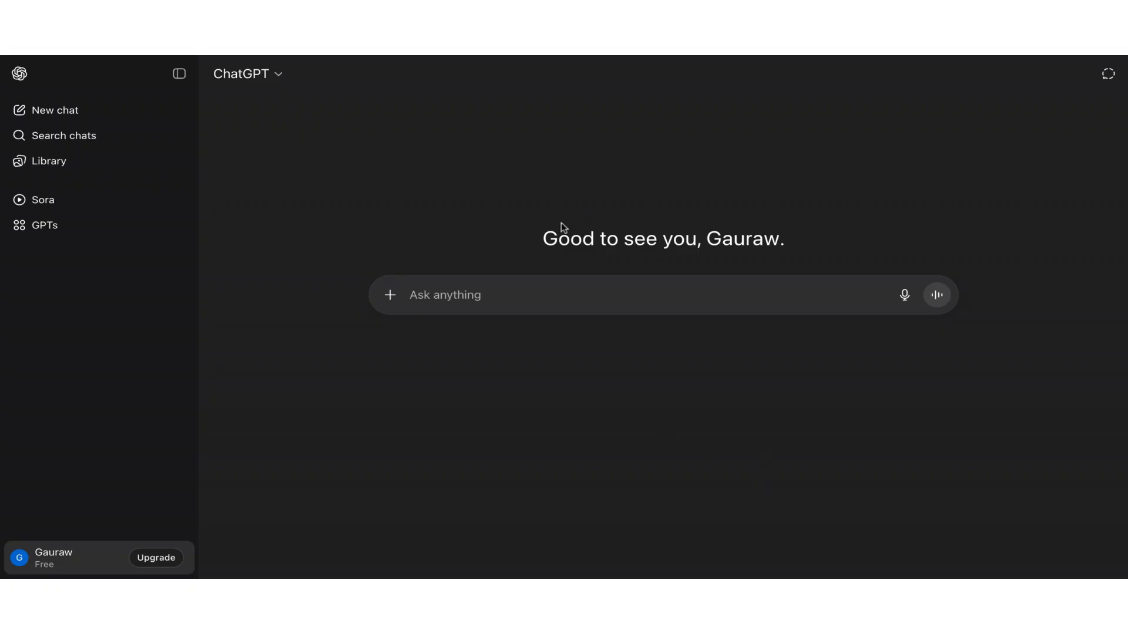
Send the prompt "Explain the stock market in simple words"
click(460, 300)
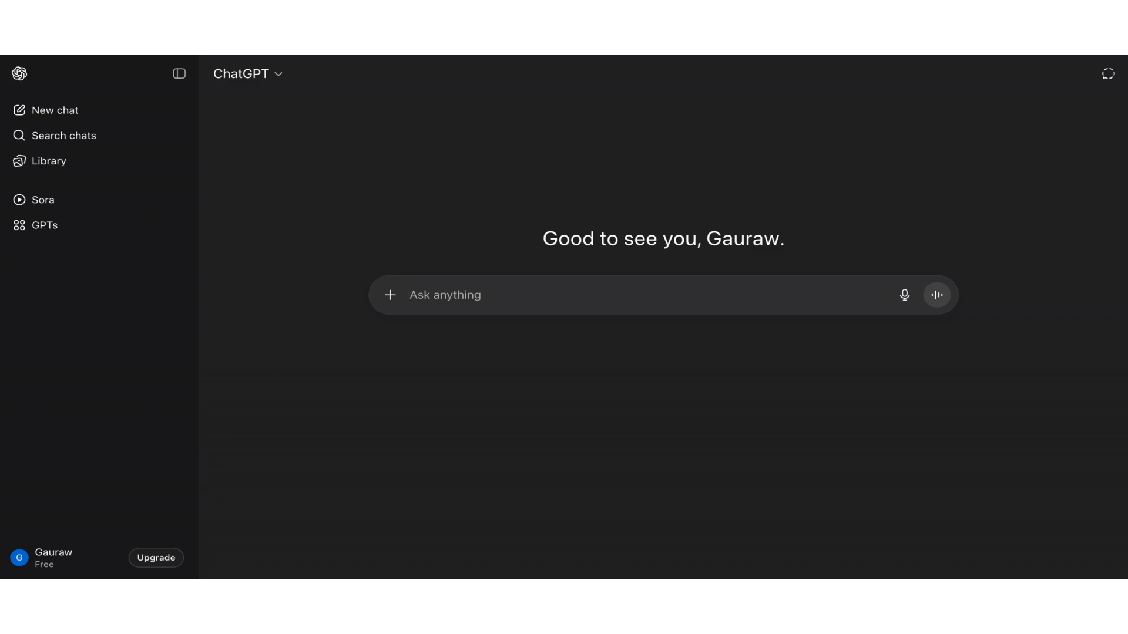
text(Ex)
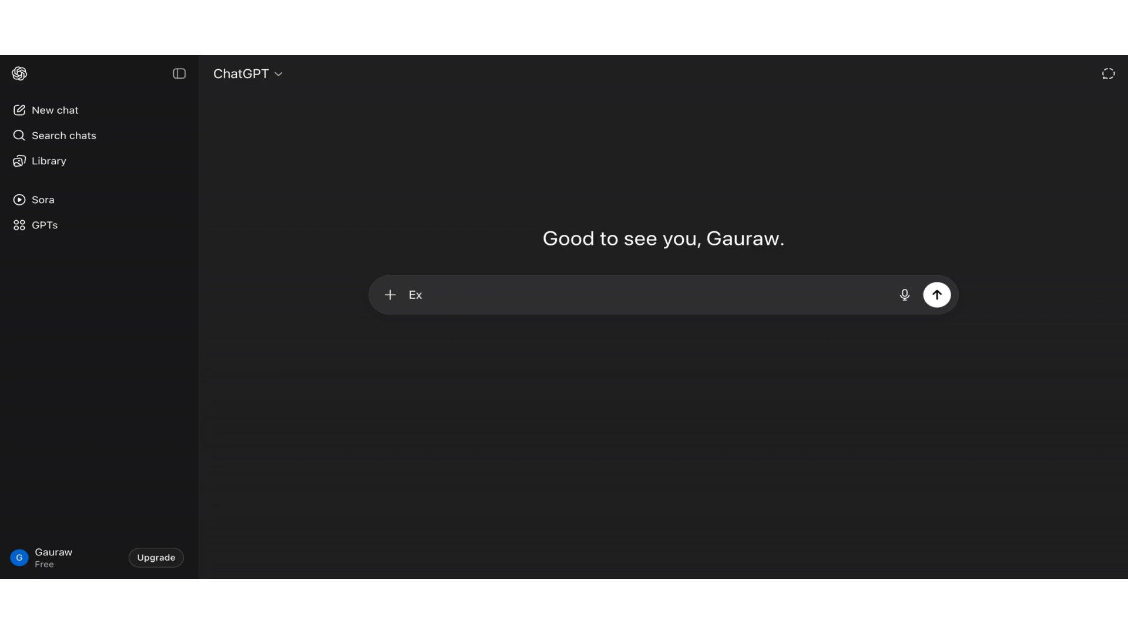
text(plain )
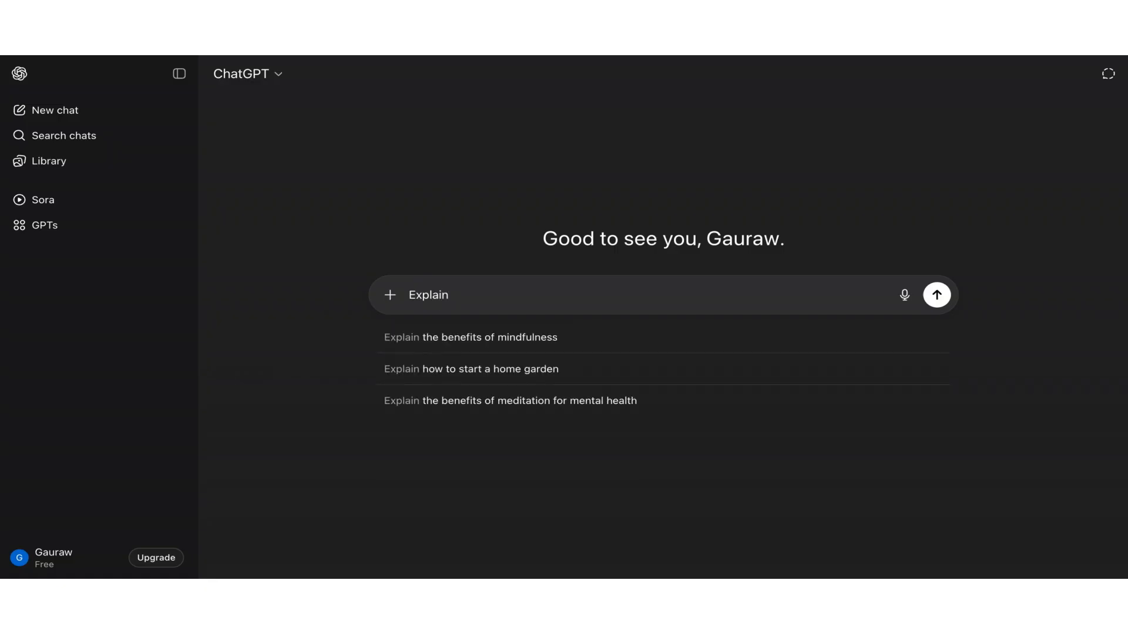
text(the s)
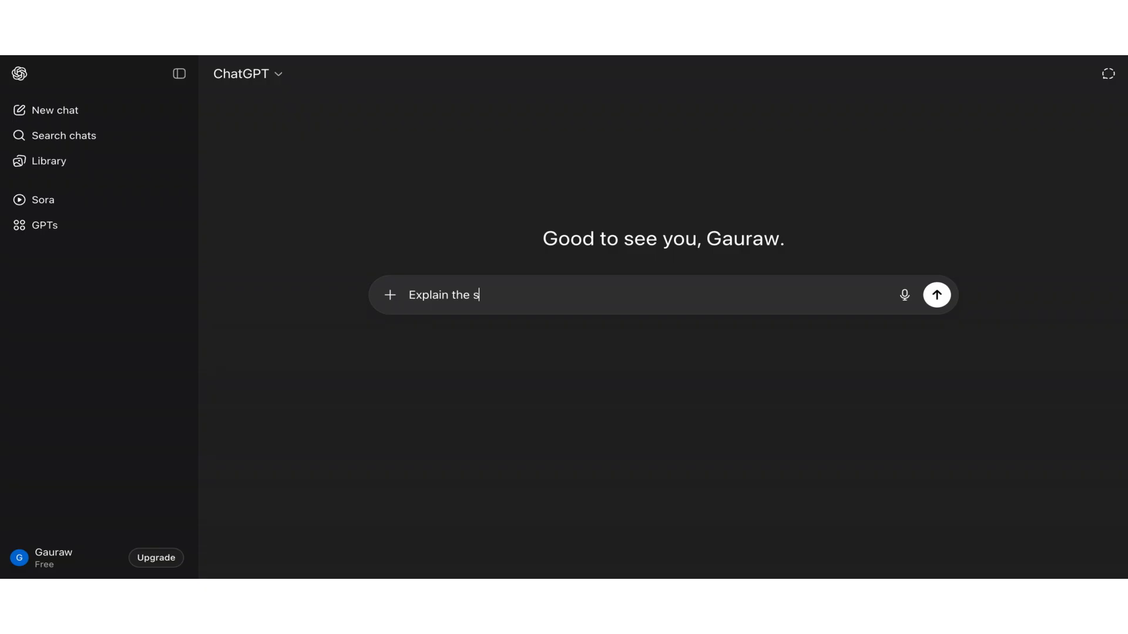
text(tock mar)
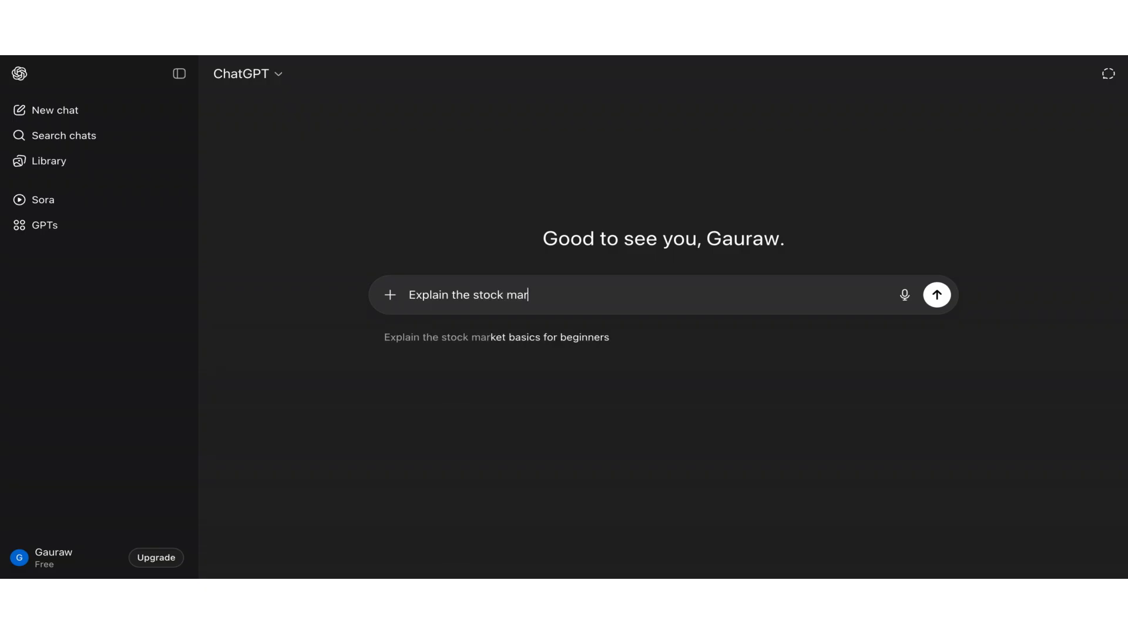
text(ket in )
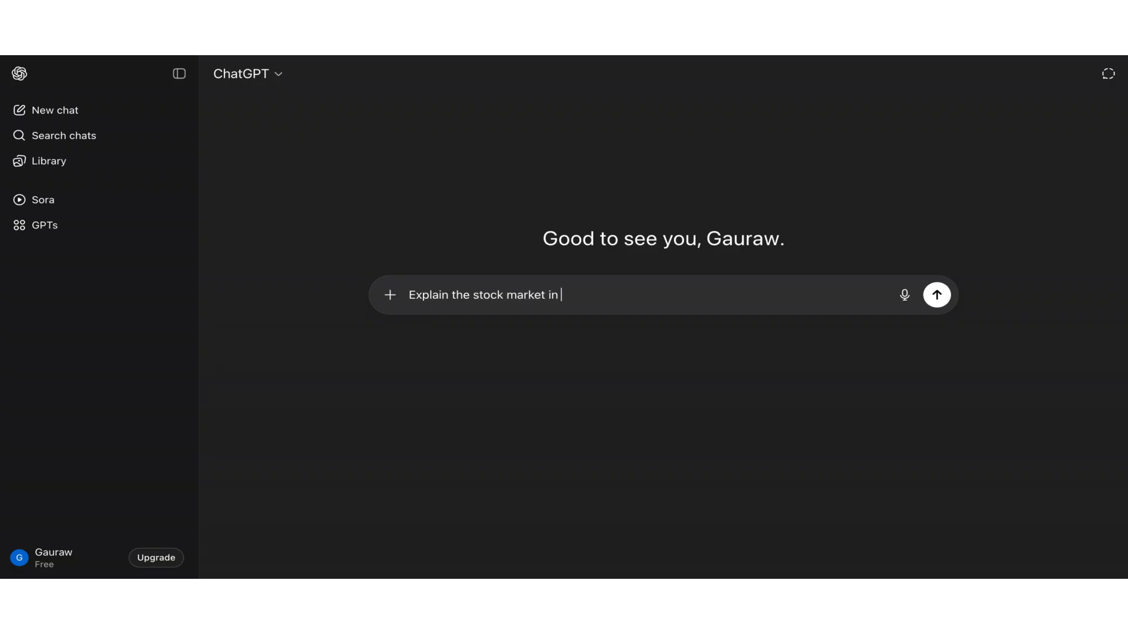
text(simple words)
click(937, 296)
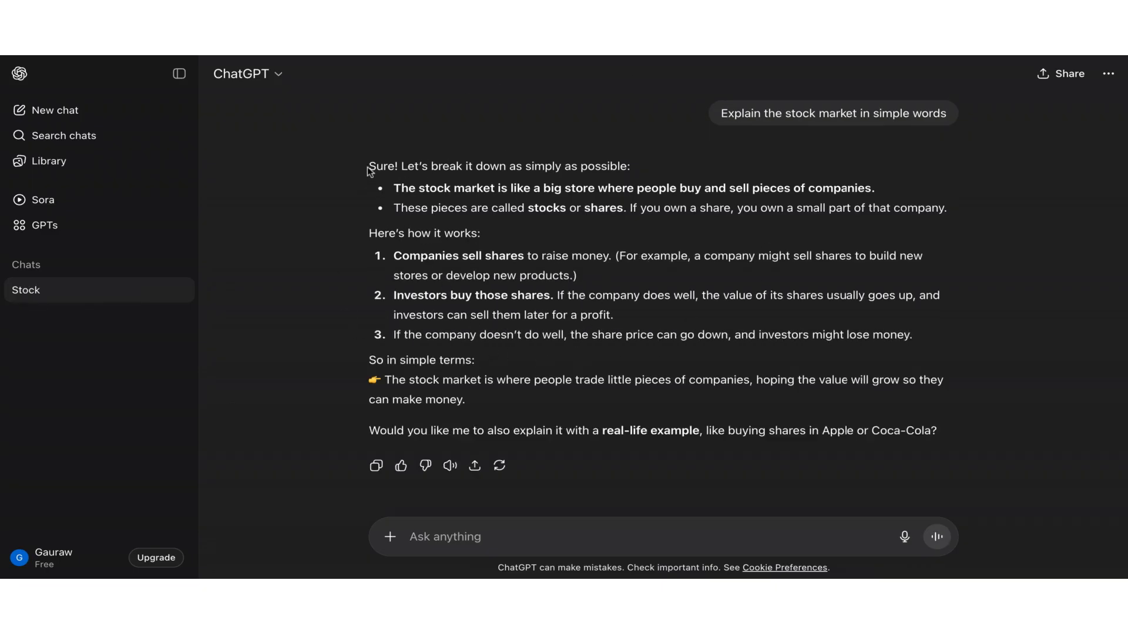
Review the stock market explanation, highlighting the full answer and the prompt above it
drag(367, 166, 541, 451)
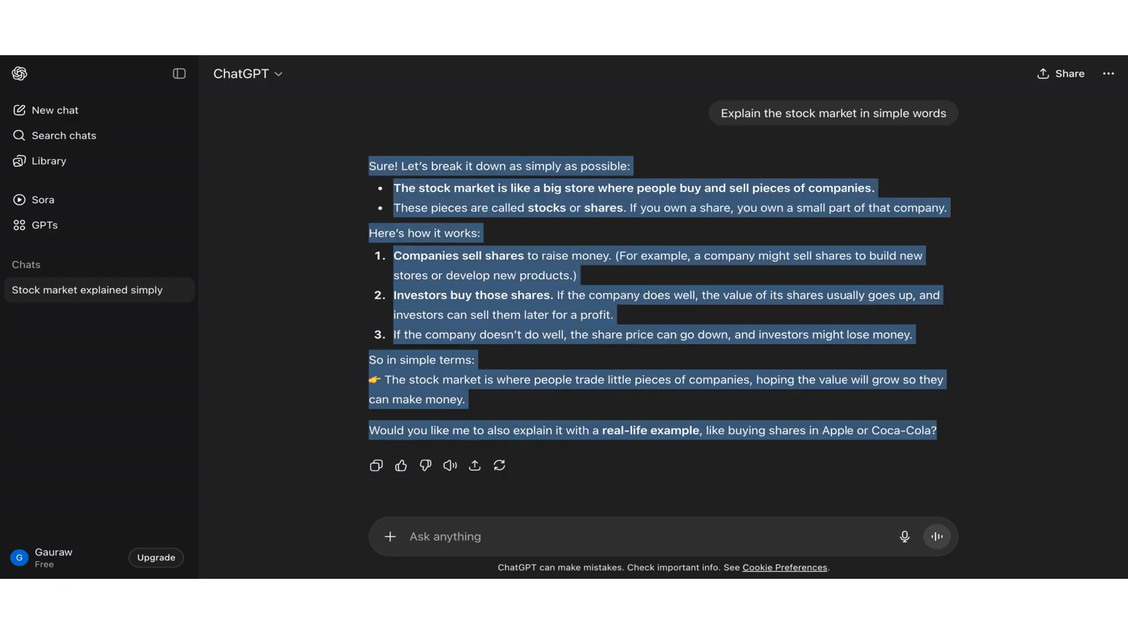
click(651, 401)
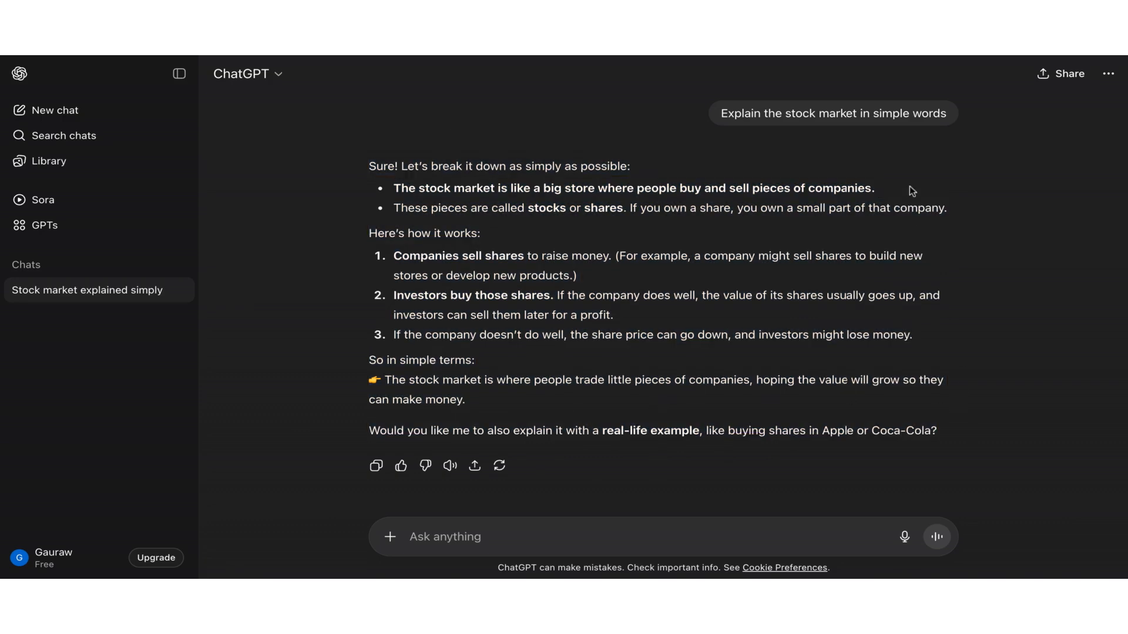
drag(721, 113, 949, 115)
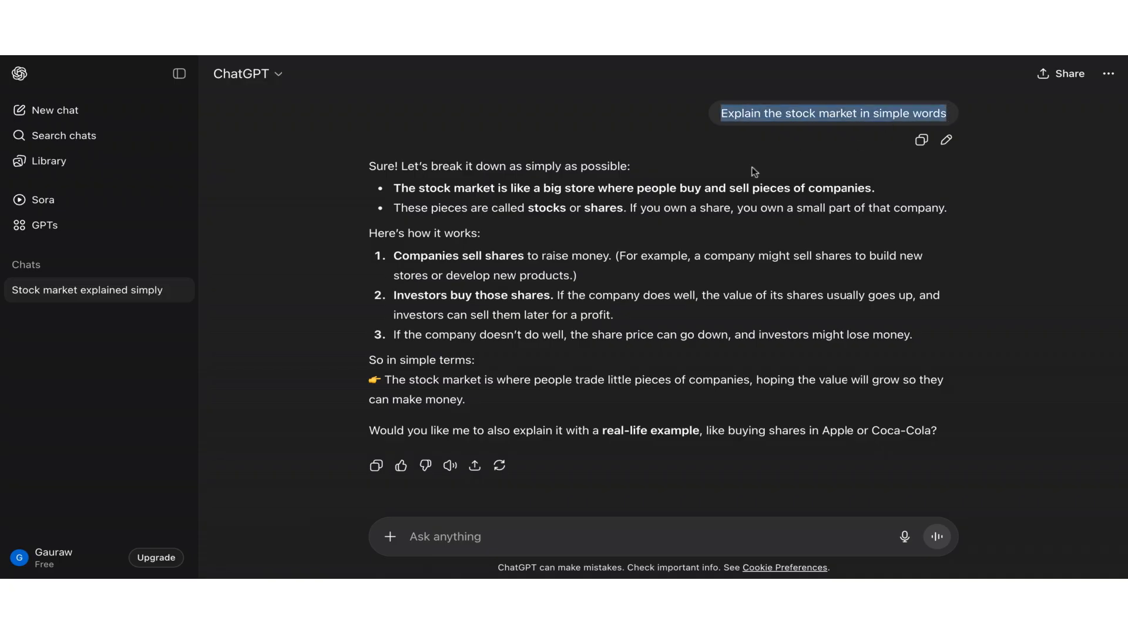
click(676, 259)
scroll(675, 258, down, 1)
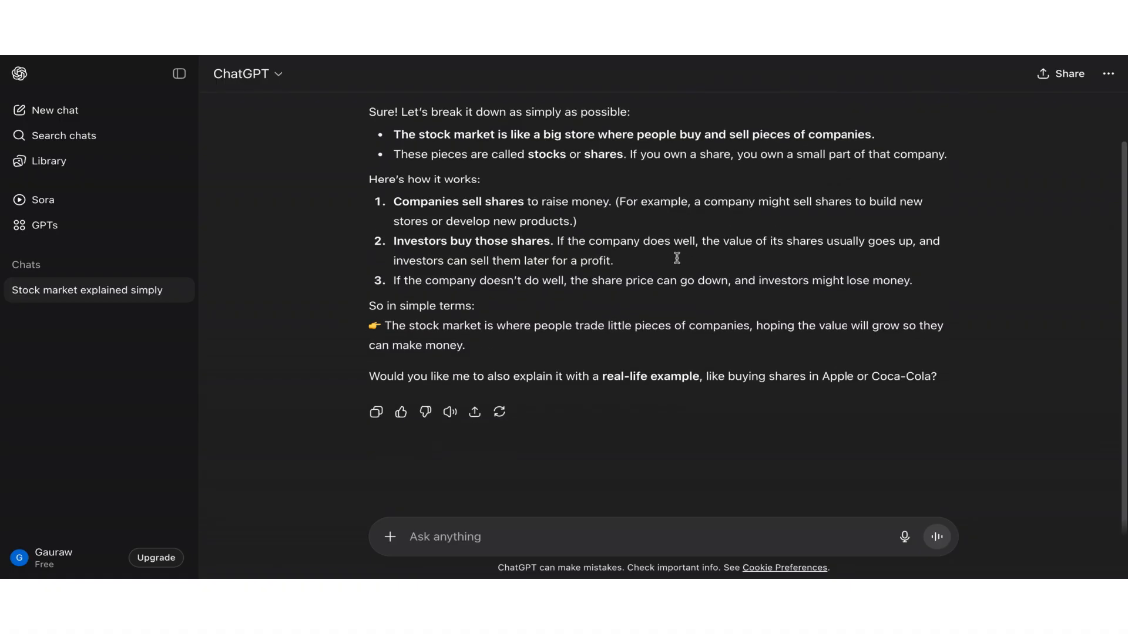
Start a new chat and send the prompt "Write an email to my manager requesting one day work from home"
click(90, 118)
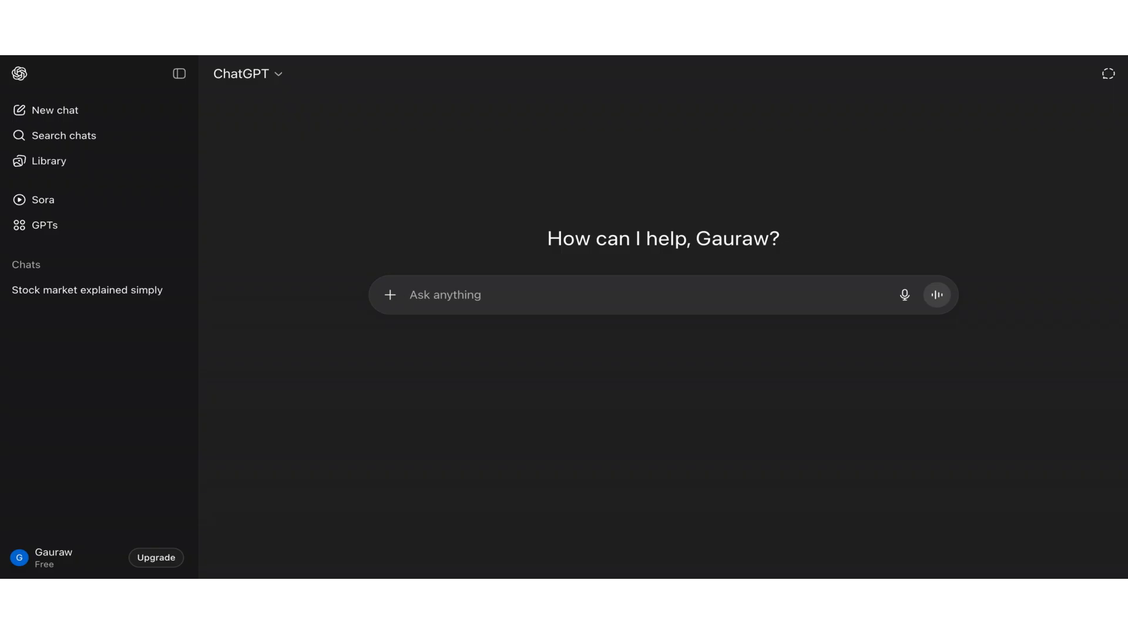
text(Wri)
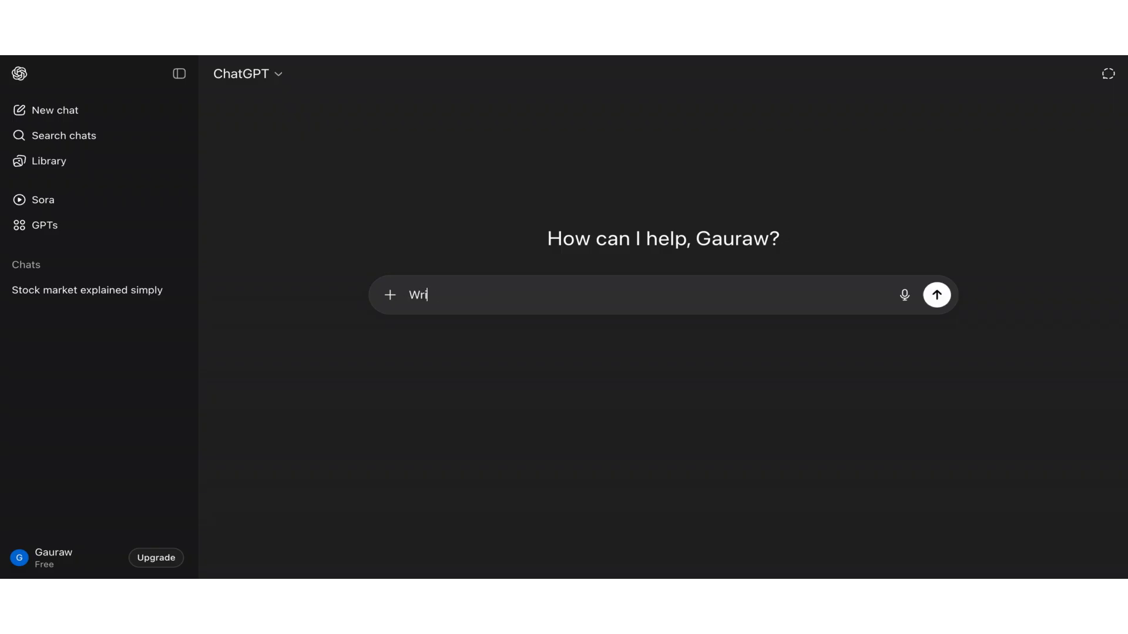
text(te an email to my mana)
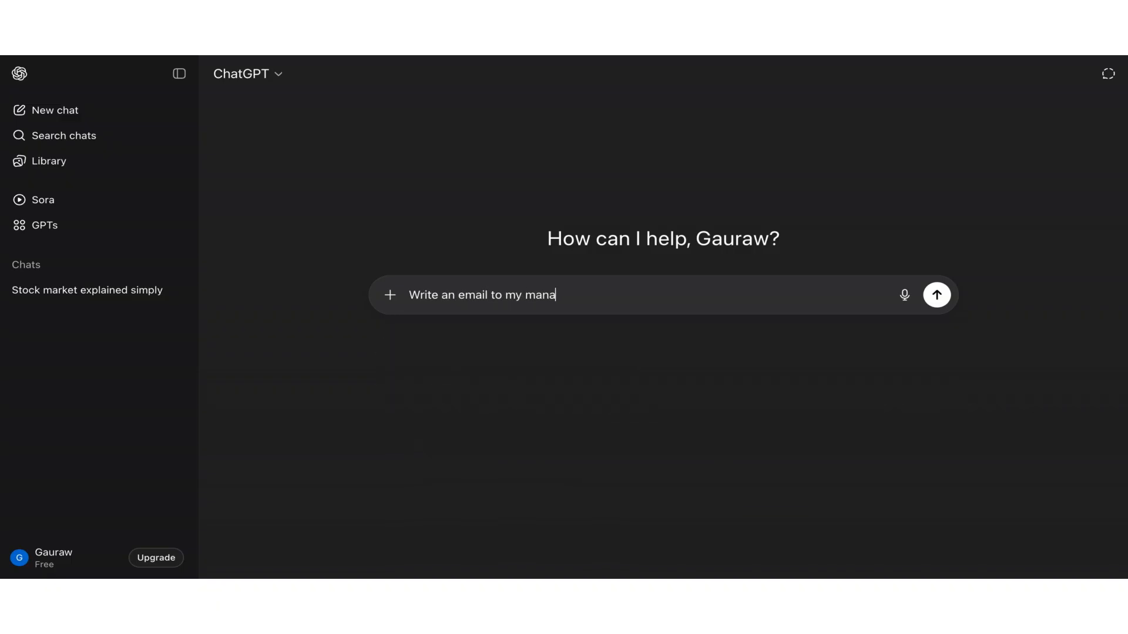
text(ger)
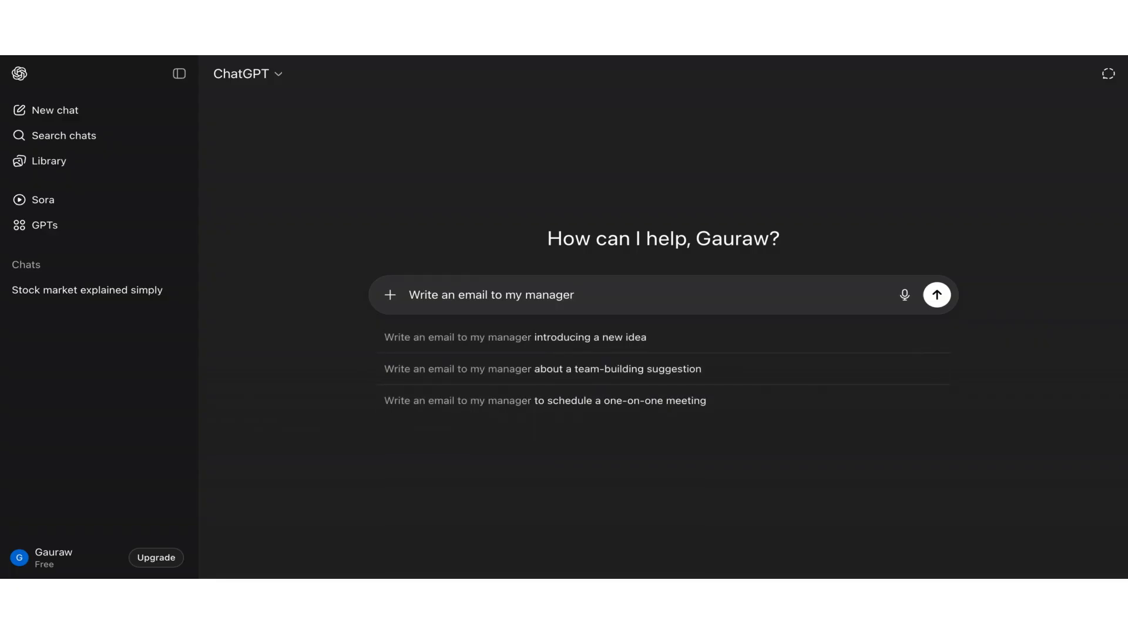
text( requ)
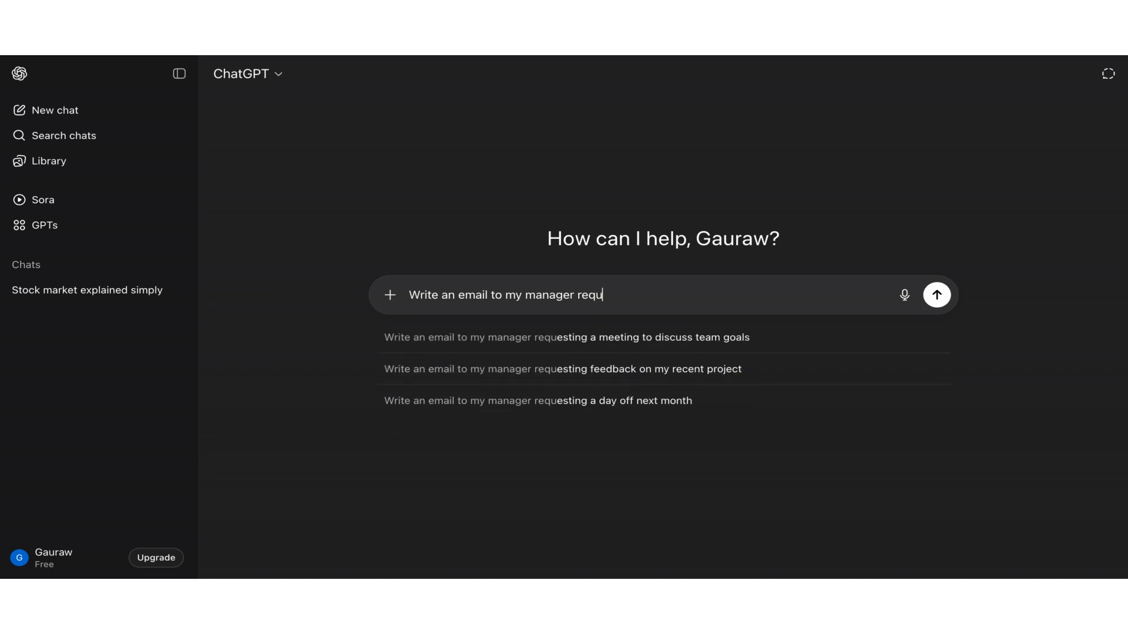
text(esting o)
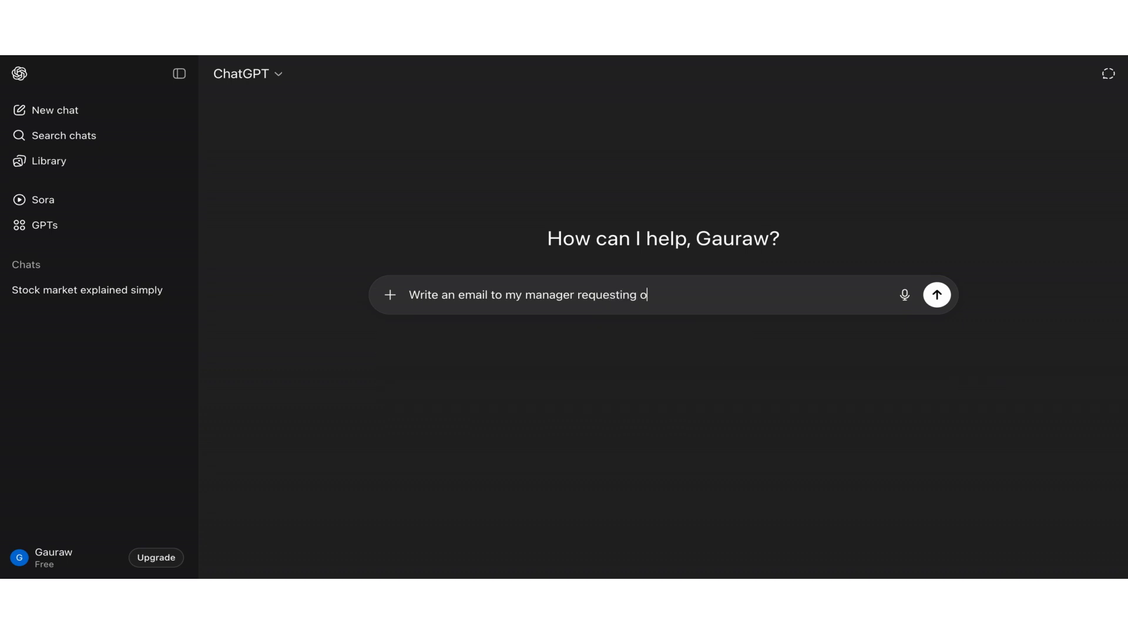
text(ne day work from home)
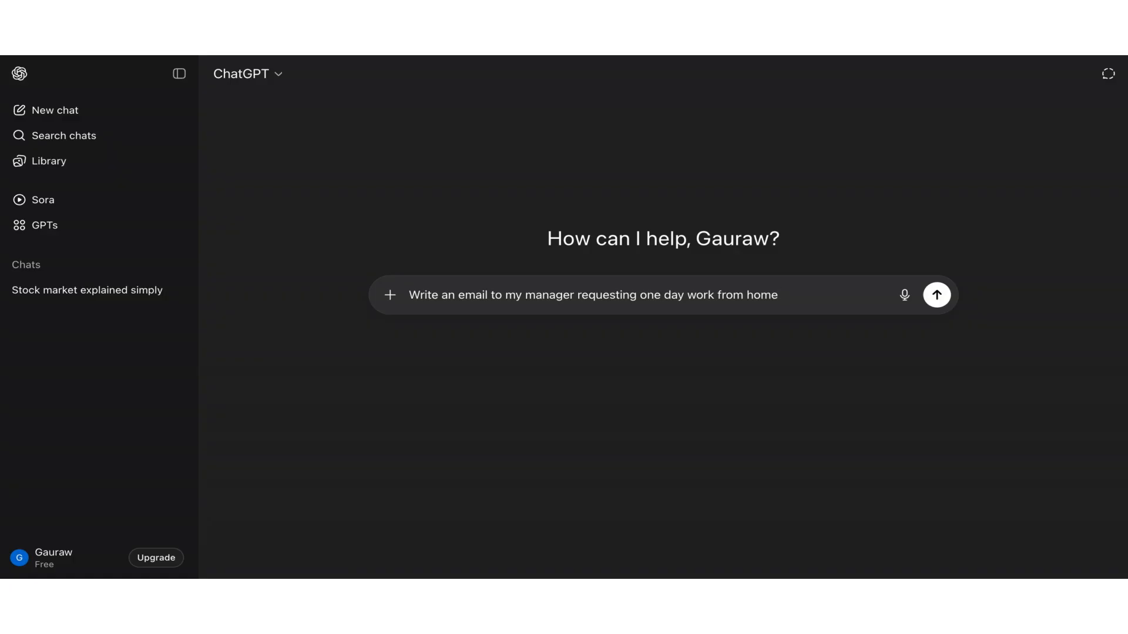
key(Return)
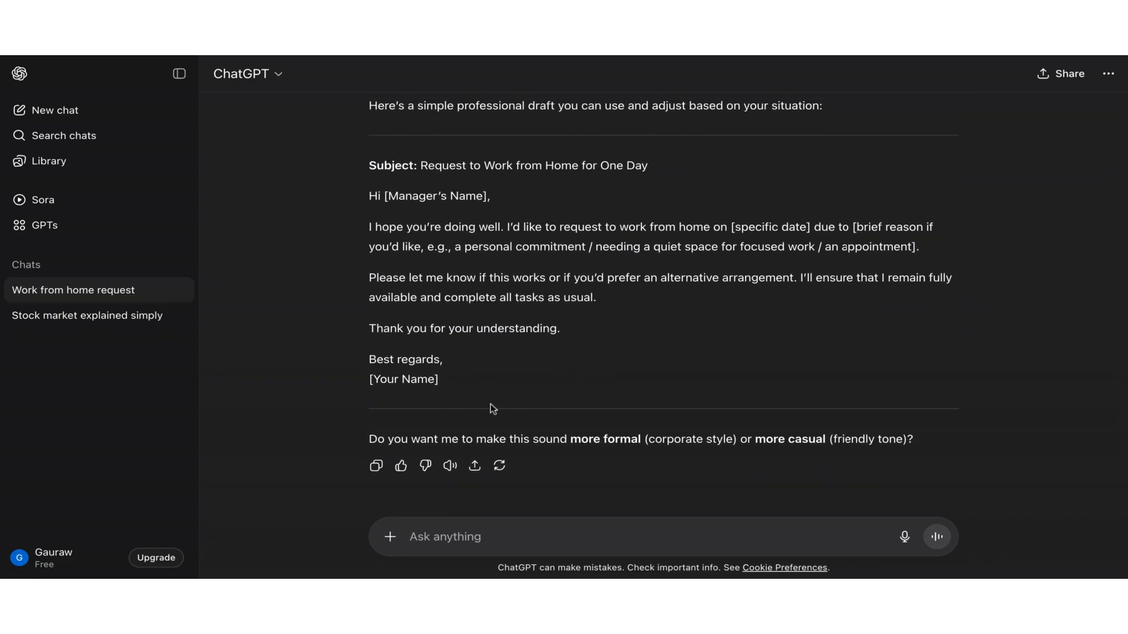
Review the drafted work-from-home email against its prompt, highlighting the email from subject to signature and the prompt's wording
drag(473, 394, 371, 166)
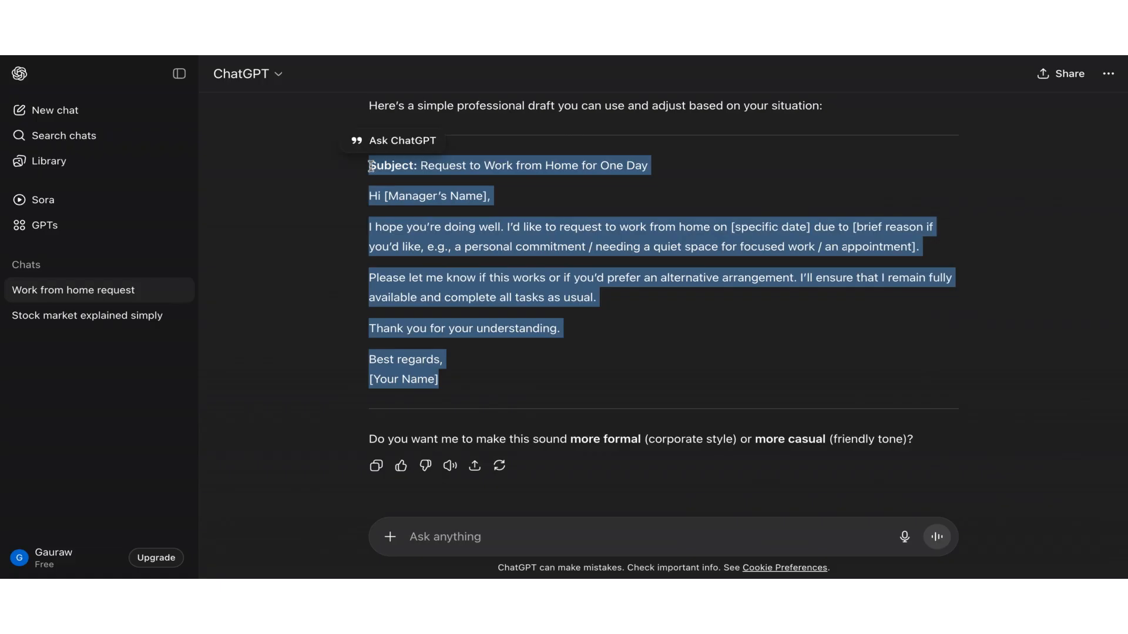
scroll(788, 149, up, 1)
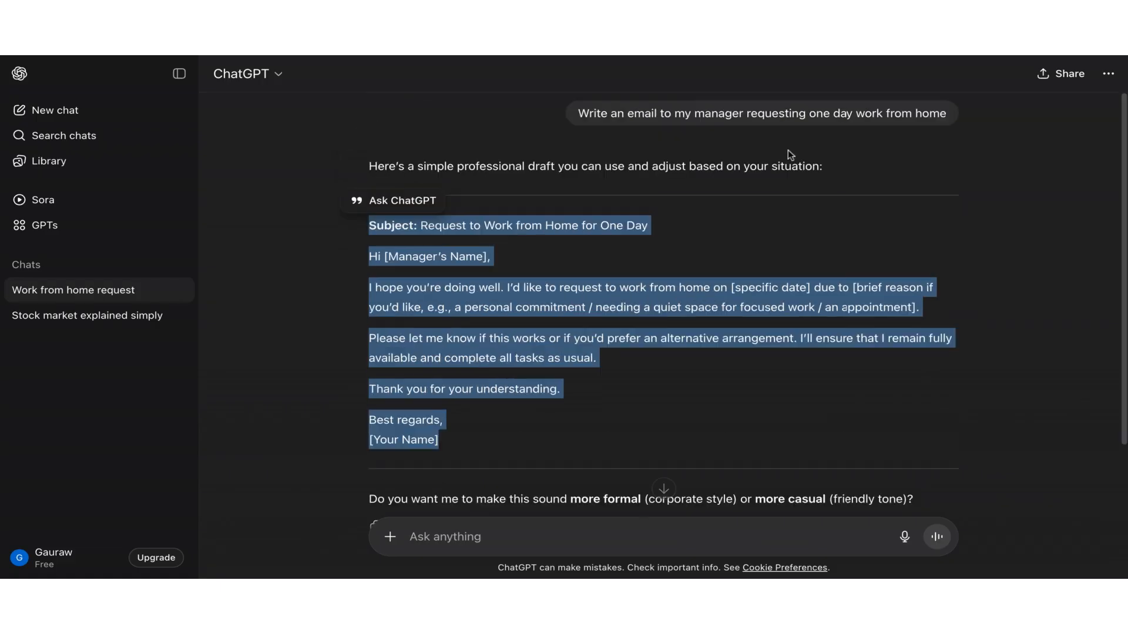
click(649, 108)
drag(649, 107, 921, 117)
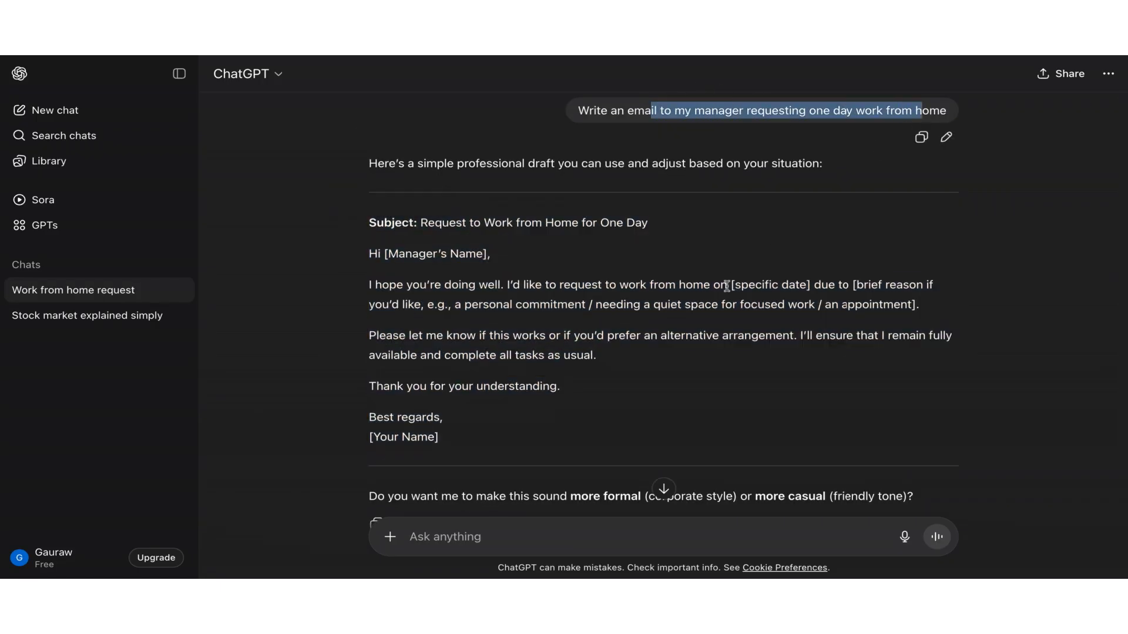
scroll(726, 286, down, 2)
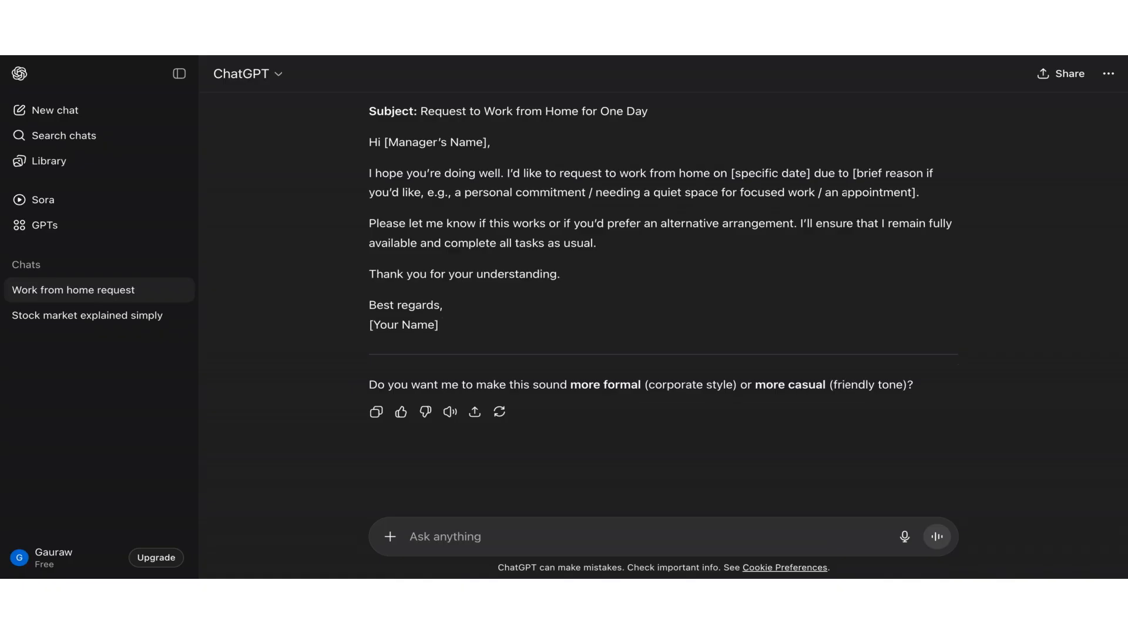
scroll(237, 319, up, 3)
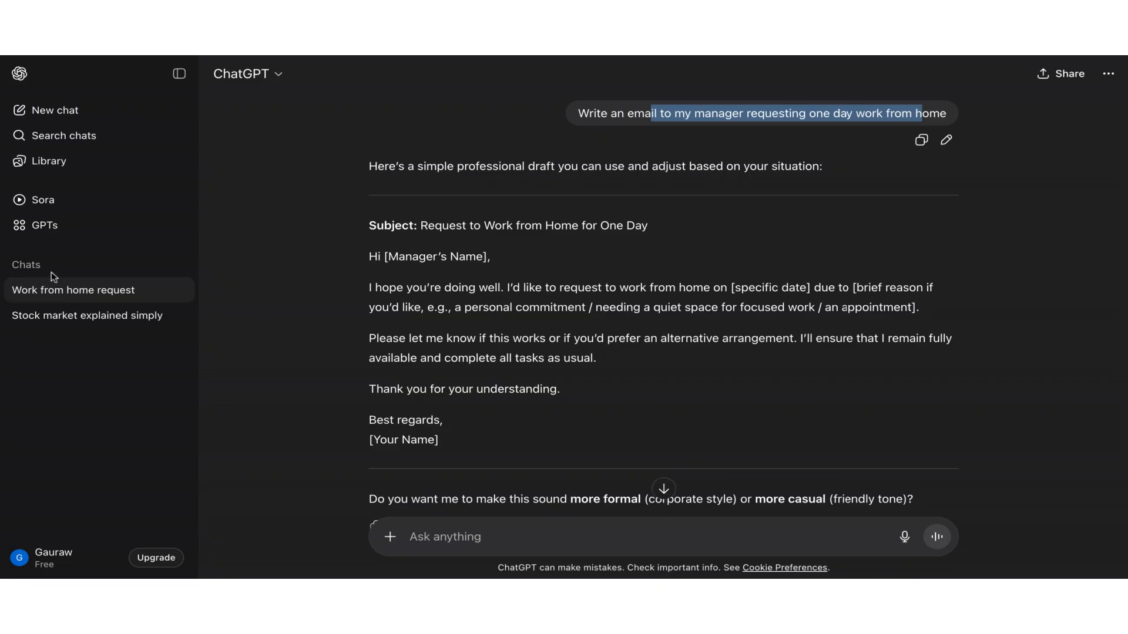
Start a new chat, send "Tell me a short funny joke about Ai", and highlight the two-line joke in the reply
click(59, 112)
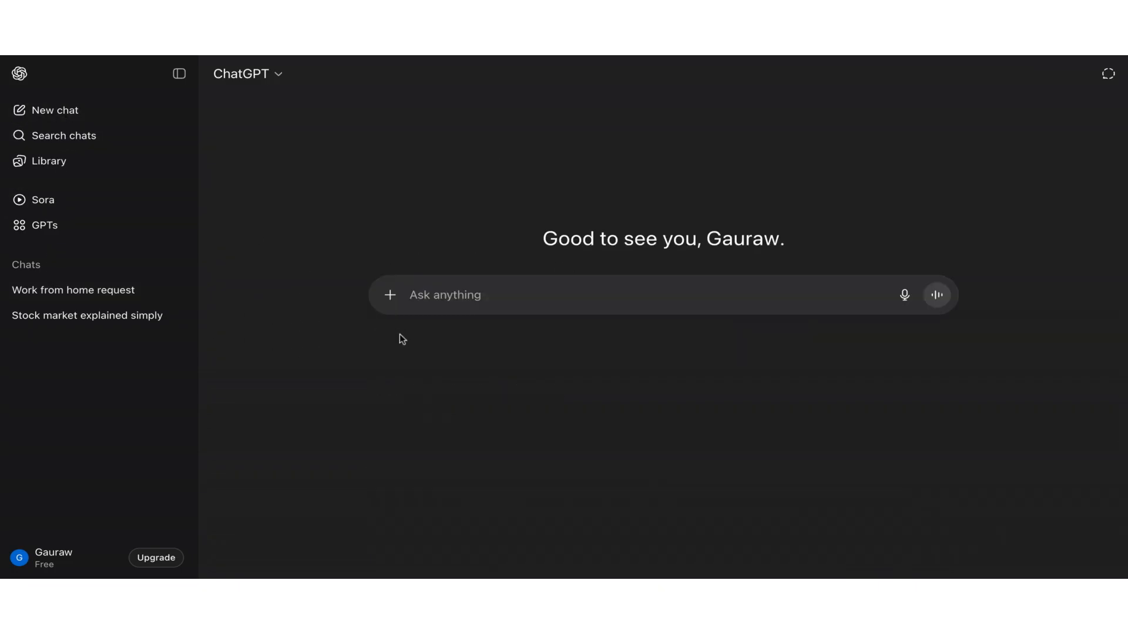
text(T)
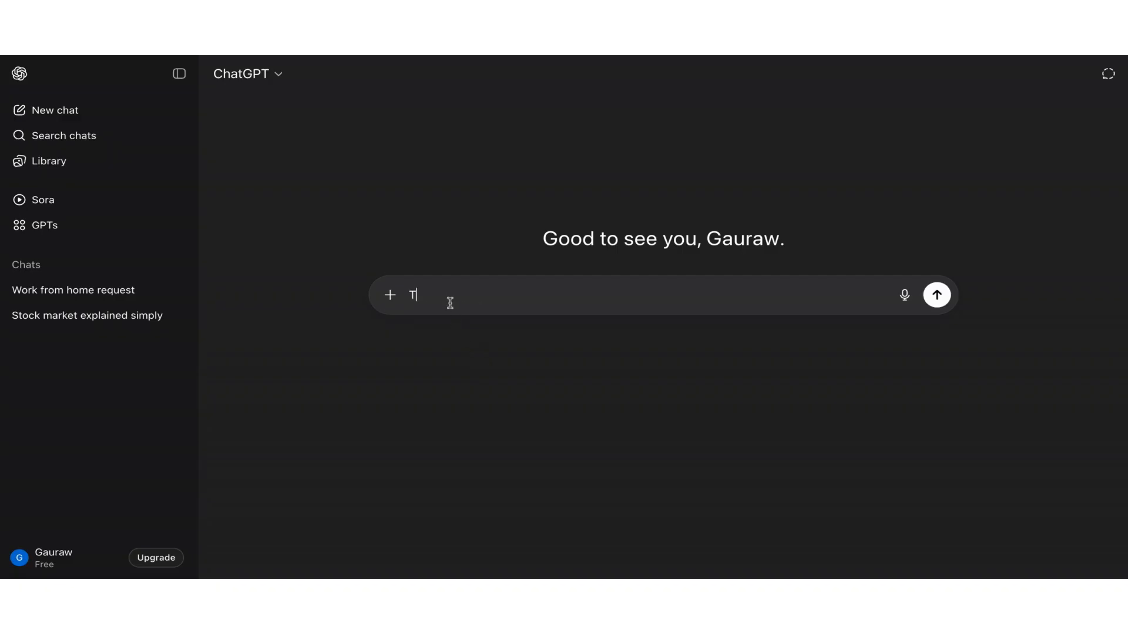
text(ell )
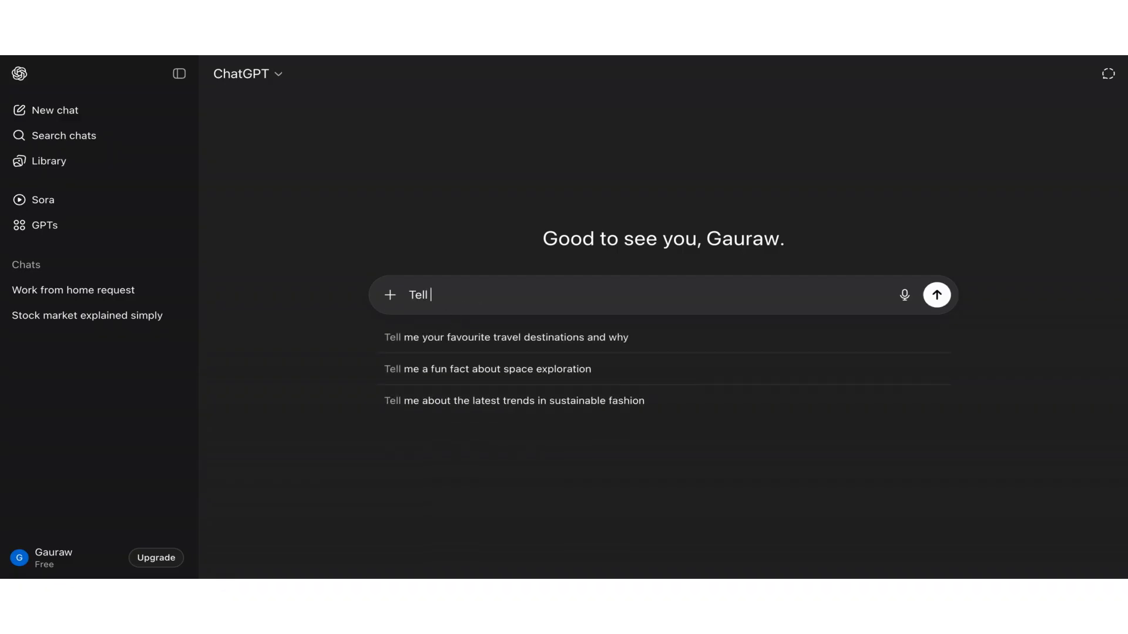
text(me a sho)
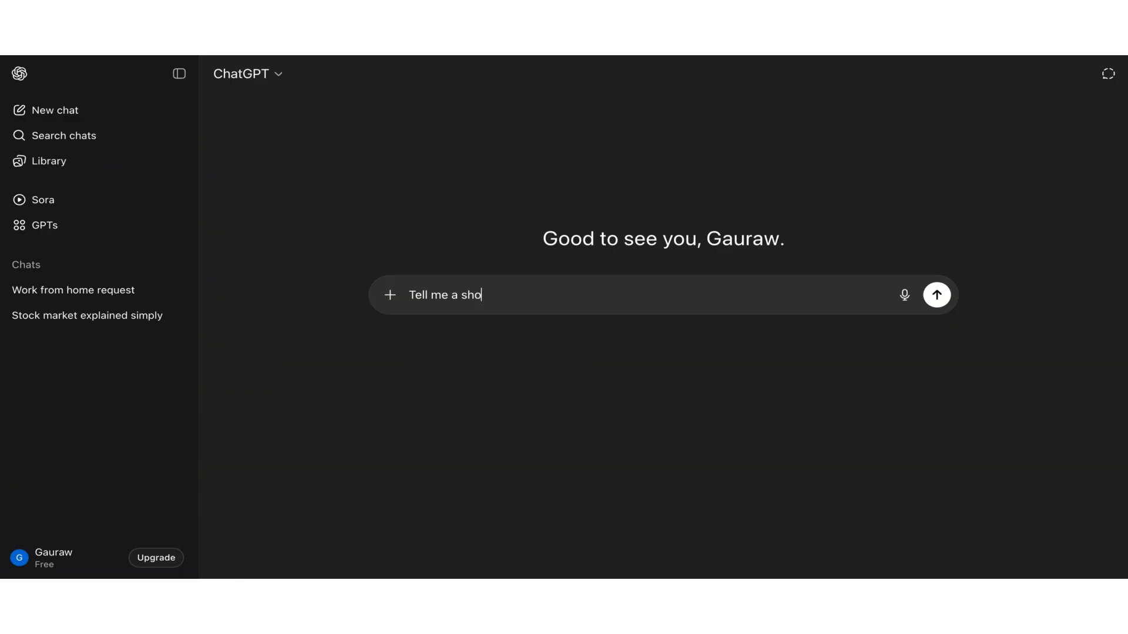
text(rt funny joke about Ai)
key(Return)
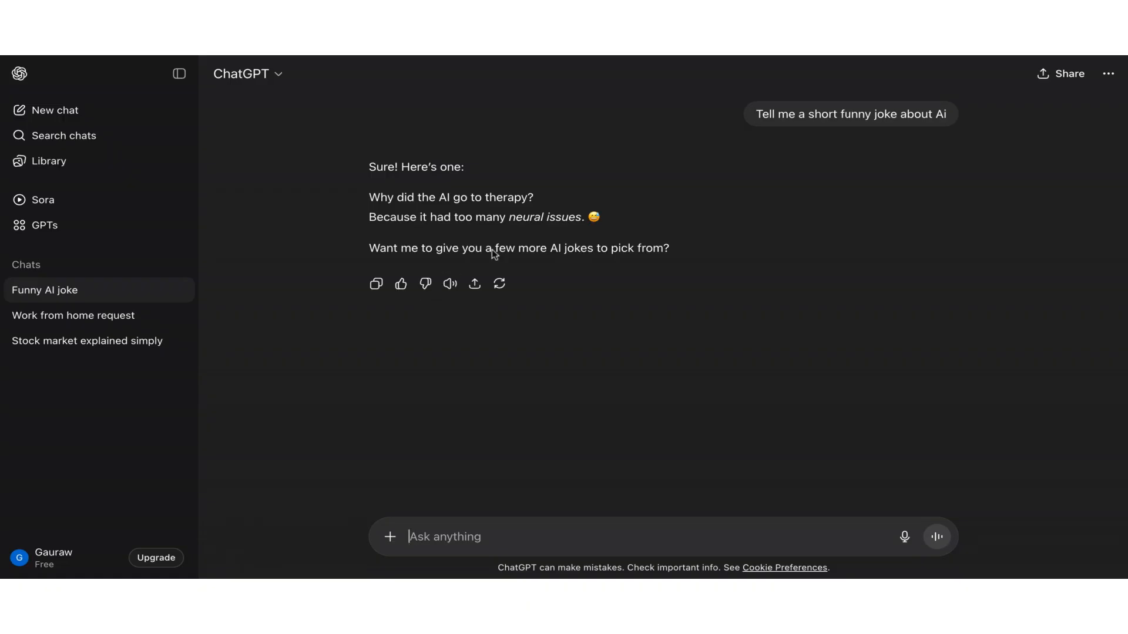
drag(609, 231, 369, 194)
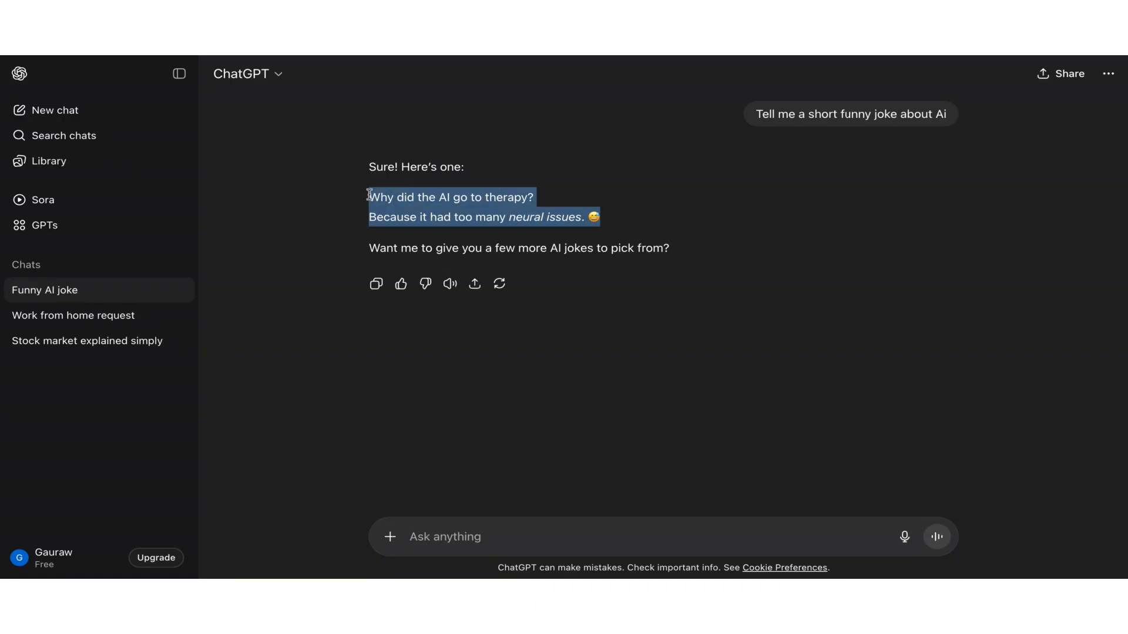